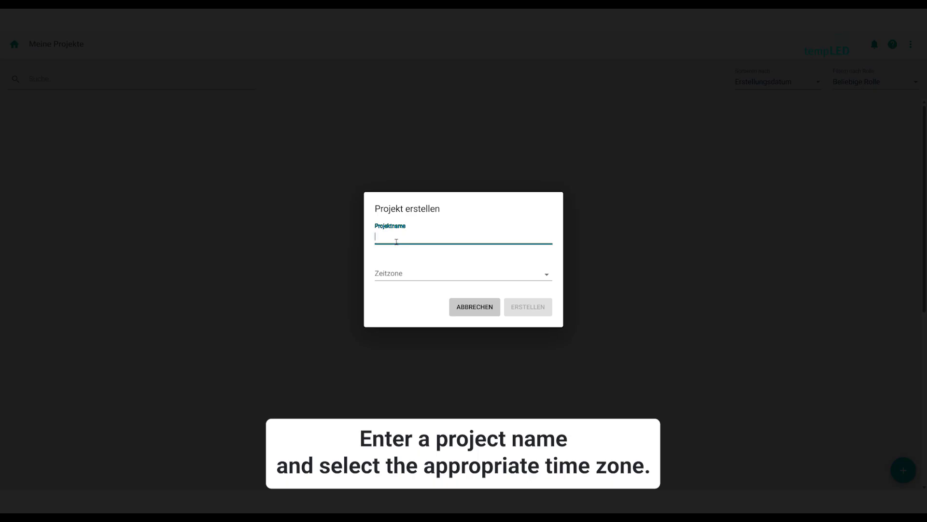
# - Create a project named Lagerhalle Oppurg with the time zone Europe/Berlin
pyautogui.write('Lagerhalle Oppurg')
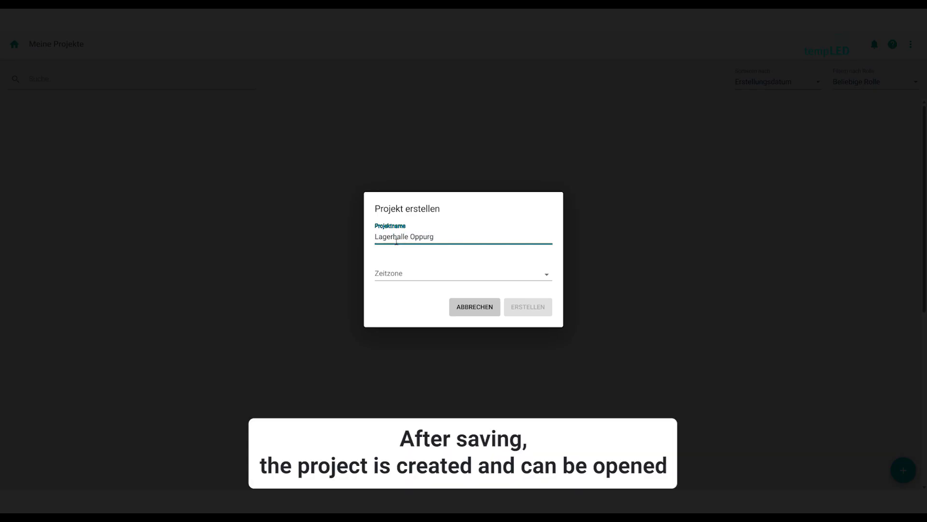
pyautogui.click(416, 277)
pyautogui.write('berlin')
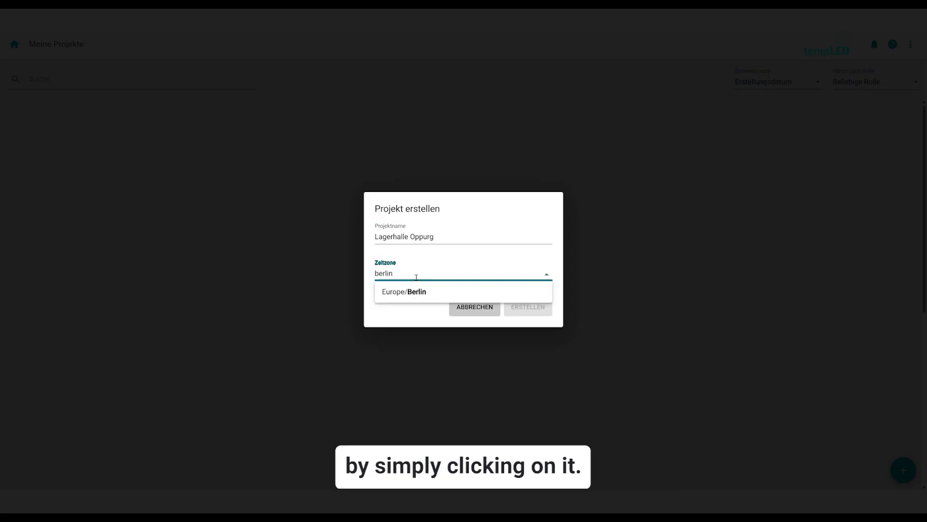
pyautogui.click(423, 292)
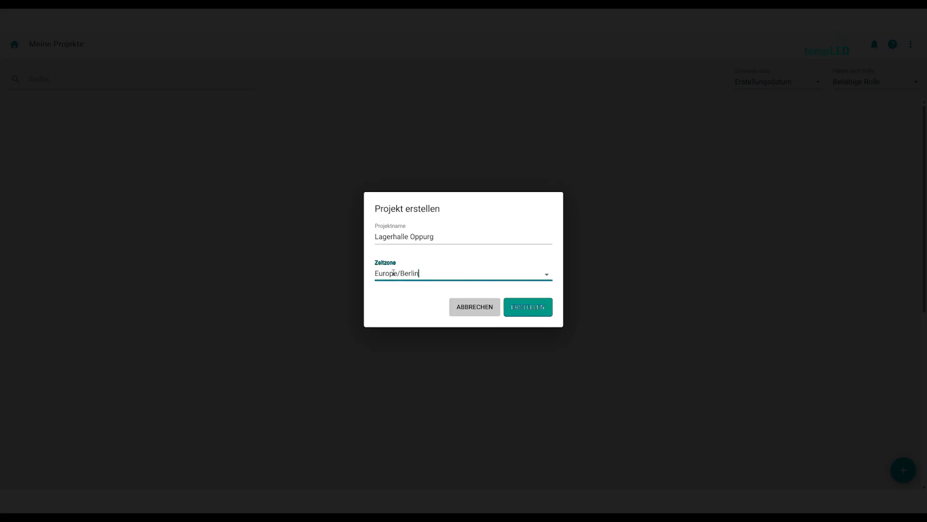
pyautogui.click(533, 310)
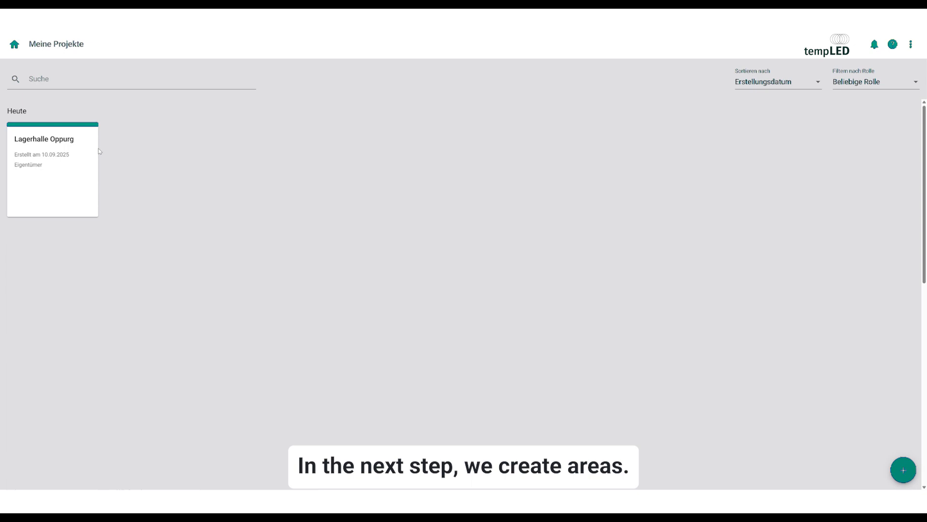
# - Open the Lagerhalle Oppurg project and create an area named Lagerhalle with the warehouse floor plan uploaded
pyautogui.click(68, 179)
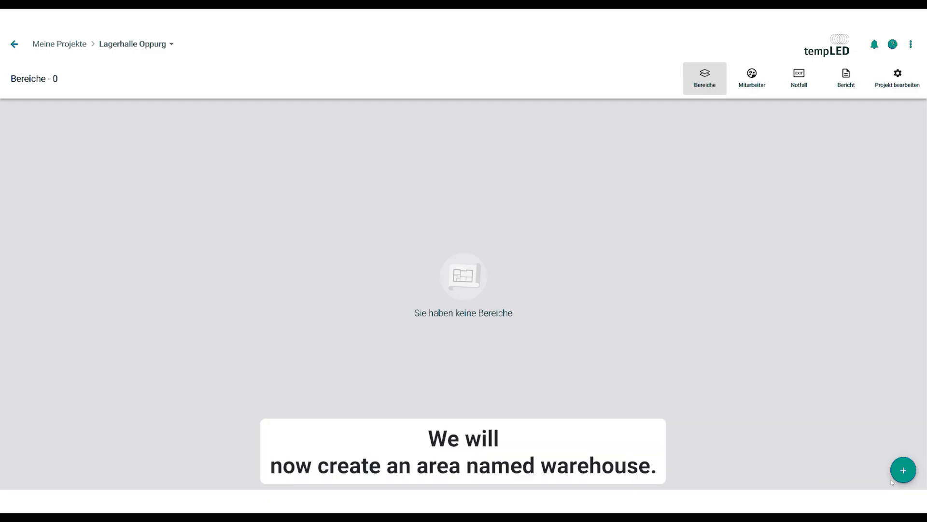
pyautogui.click(901, 468)
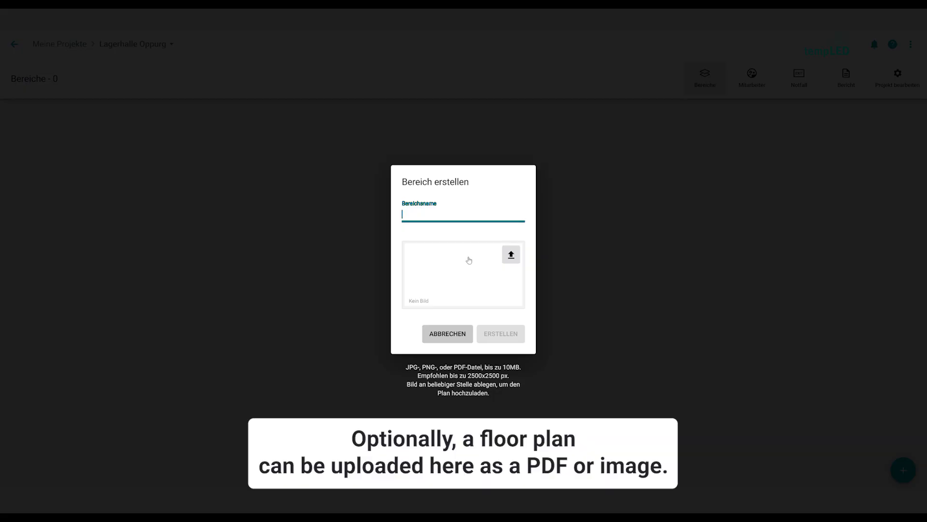
pyautogui.write('Lagerhall')
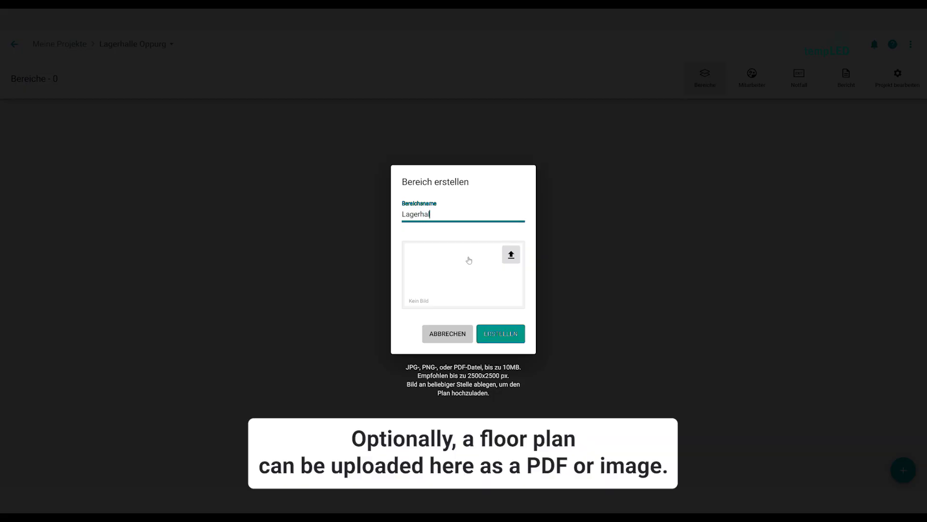
pyautogui.write('e')
pyautogui.click(510, 255)
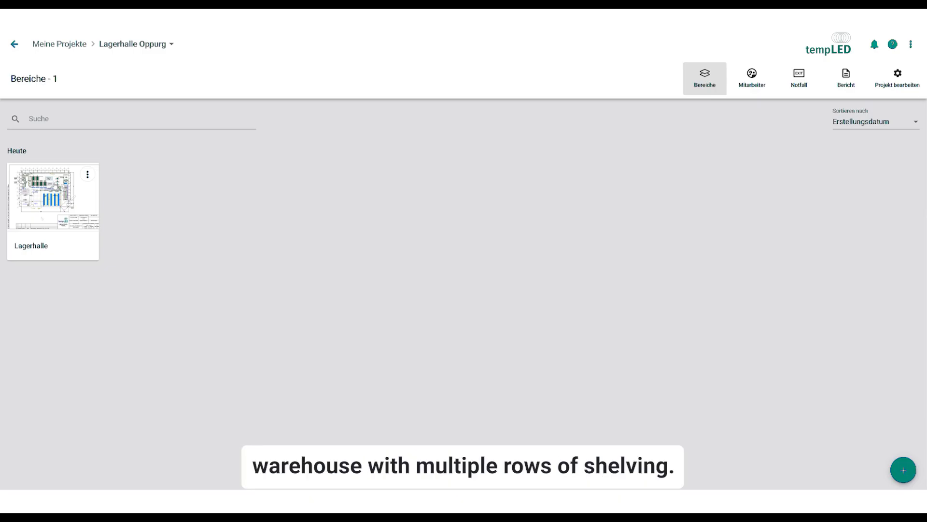
# - In the Lagerhalle area, add a zone named Regalgang 2 between the blue shelving rows, using profile P9. Corridor
pyautogui.click(52, 184)
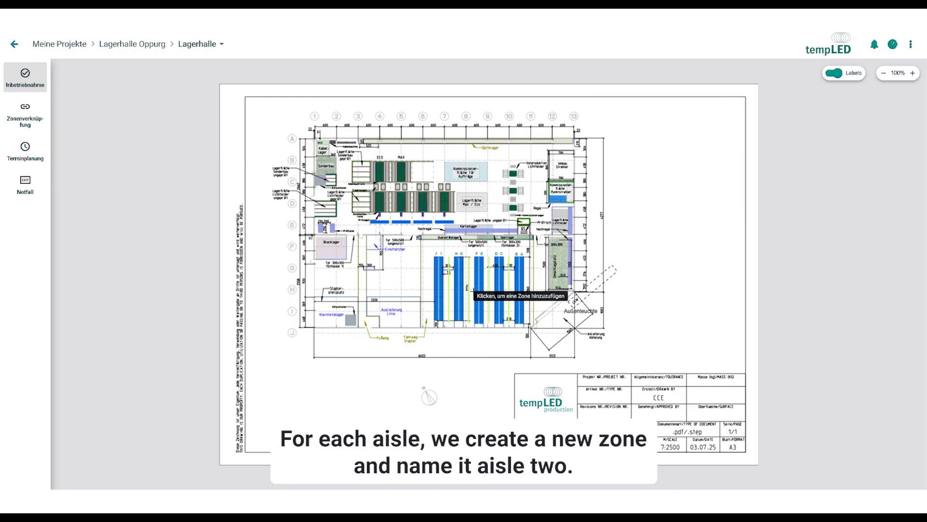
pyautogui.click(468, 285)
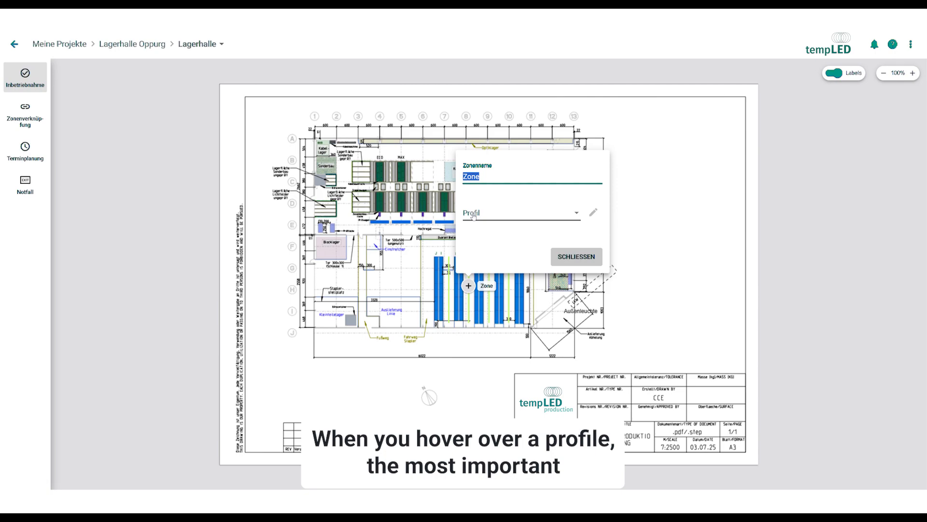
pyautogui.write('Regalgang 2')
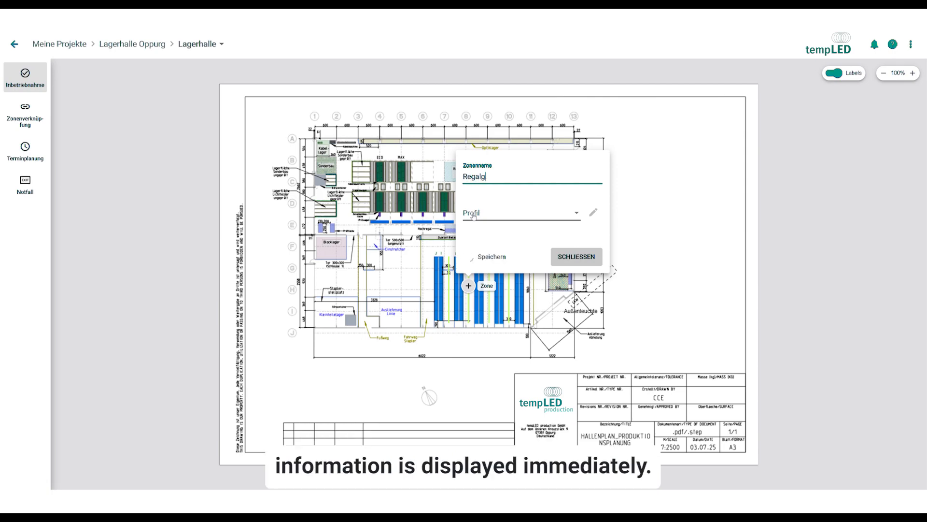
pyautogui.click(474, 216)
pyautogui.moveTo(554, 258)
pyautogui.scroll(-3, 553, 259)
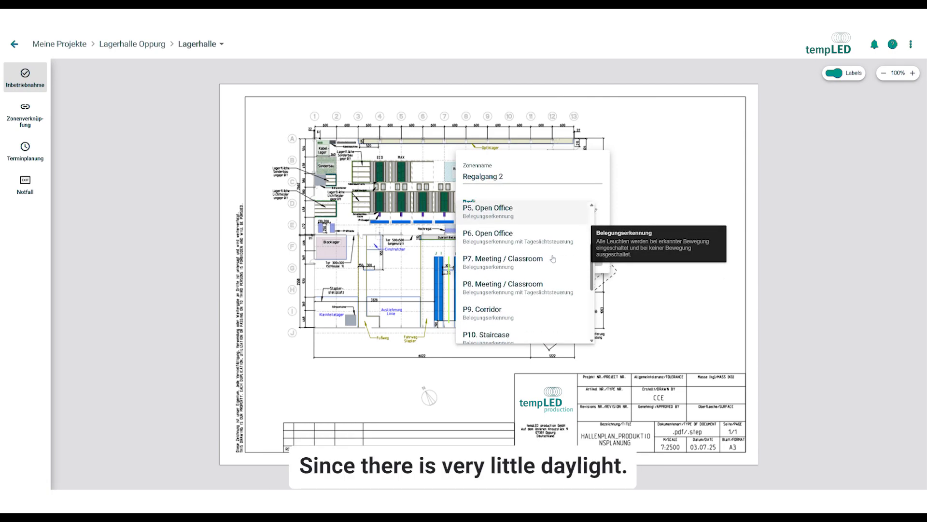
pyautogui.moveTo(516, 278)
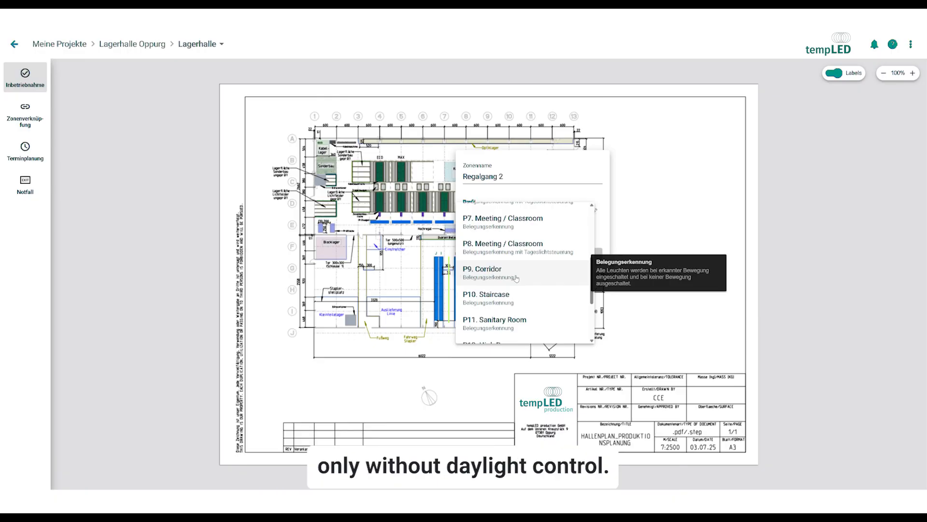
pyautogui.click(515, 278)
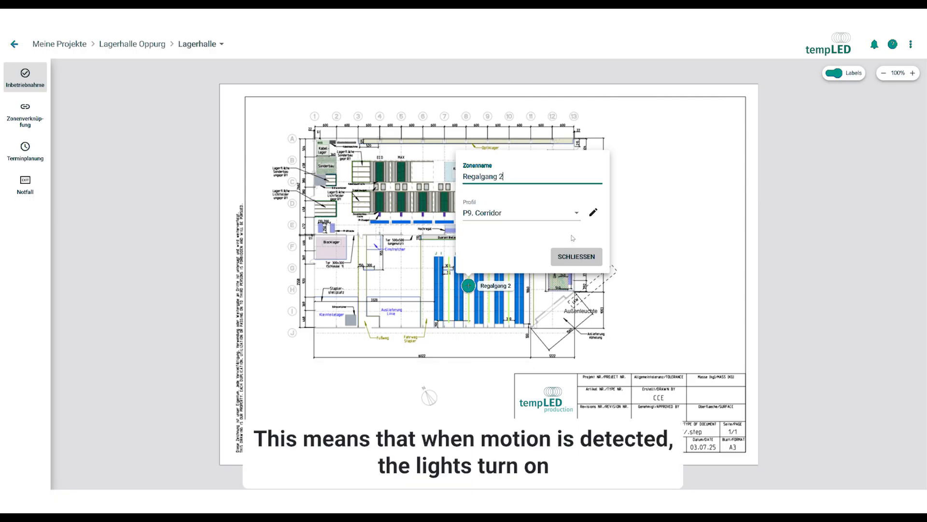
# - Open the zone's Corridor profile for editing and set the Belegung timeout to 90 s
pyautogui.click(594, 214)
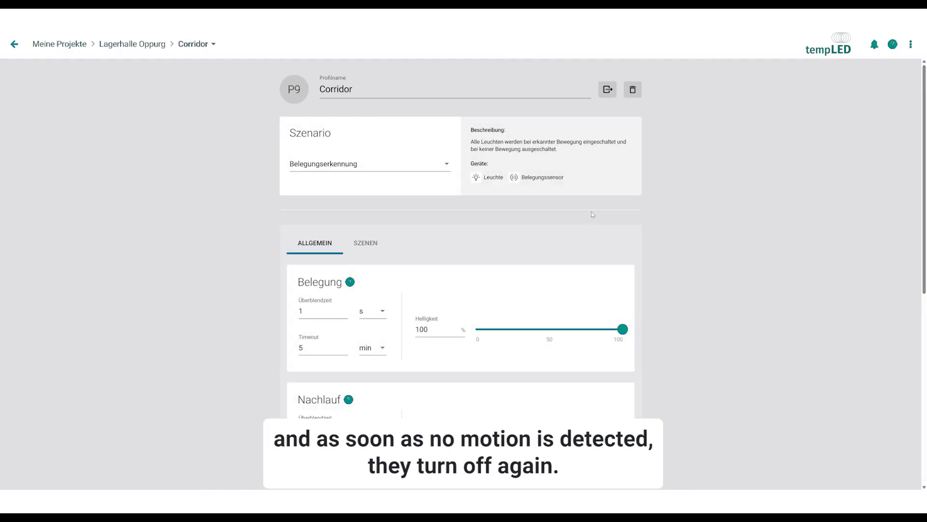
pyautogui.scroll(-2, 502, 222)
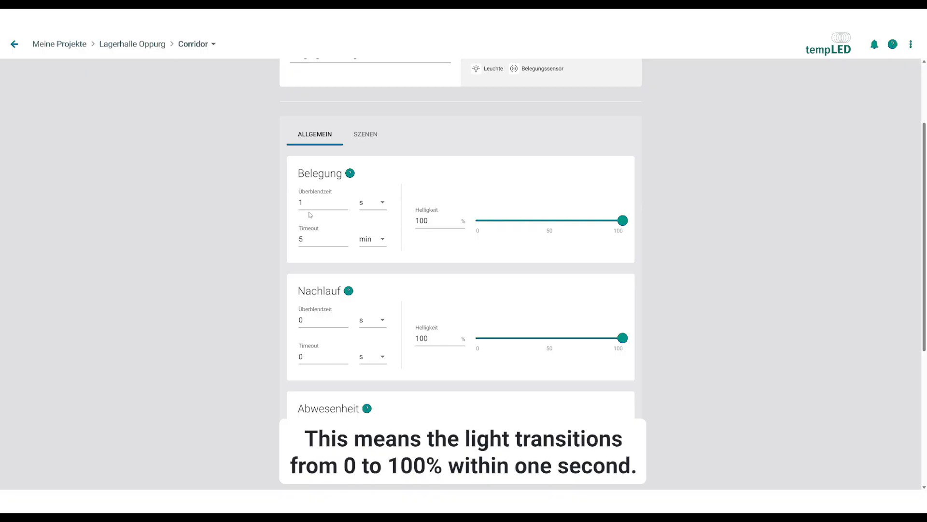
pyautogui.doubleClick(325, 242)
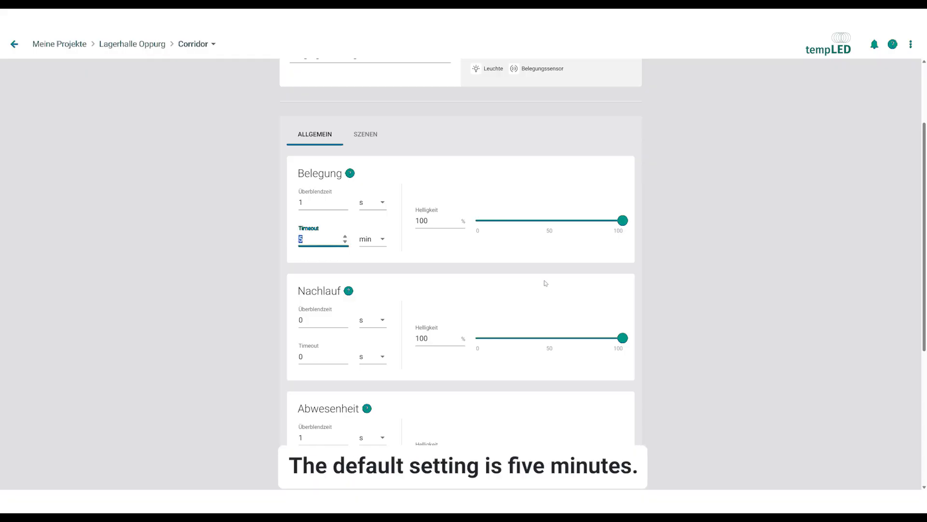
pyautogui.write('90')
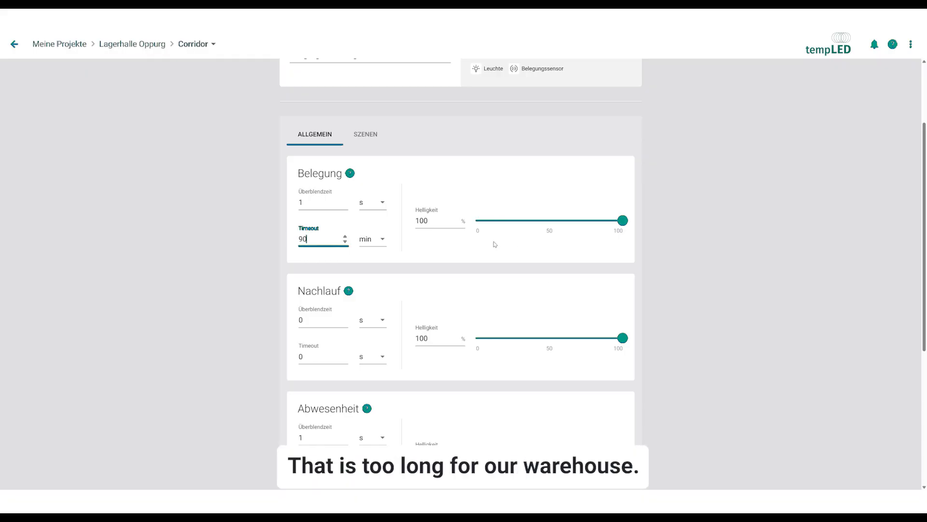
pyautogui.click(381, 238)
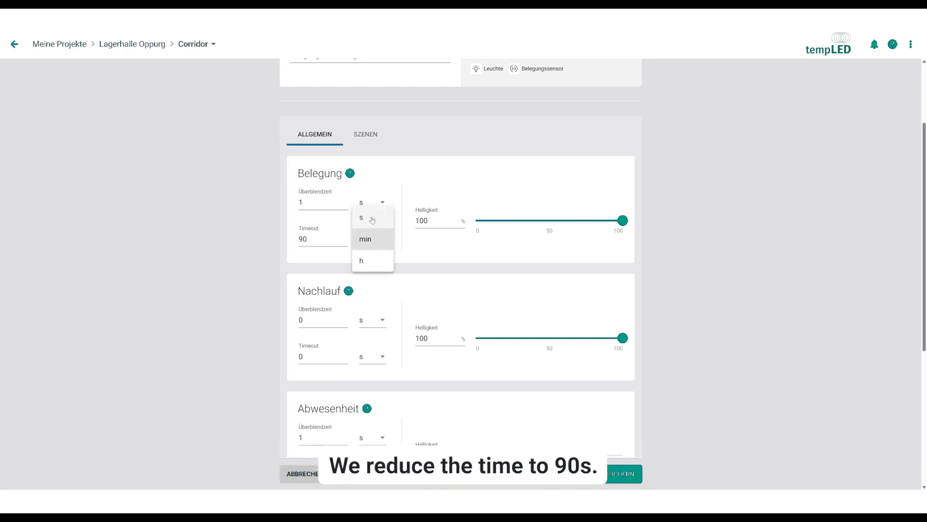
pyautogui.click(369, 217)
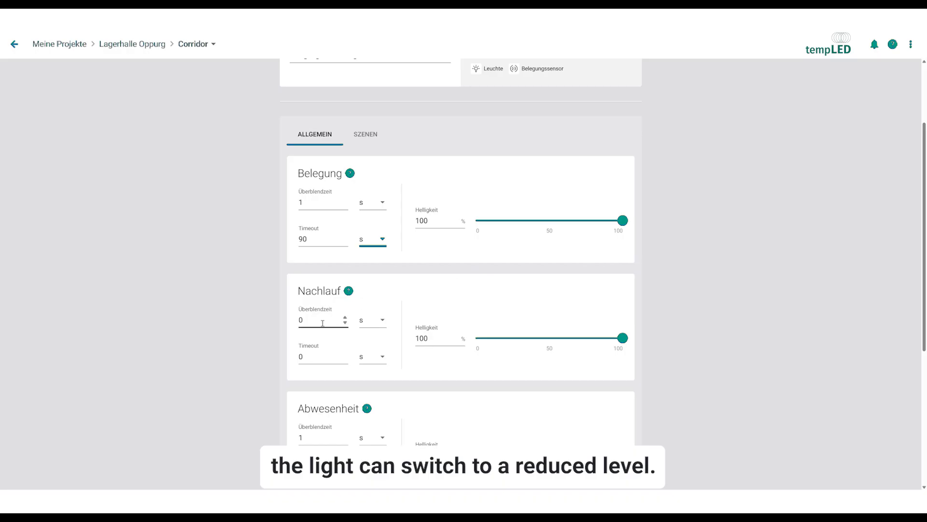
# - Set Nachlauf to a fade time of 1 s, a timeout of 60 s and a brightness of 20 %
pyautogui.scroll(-1, 323, 323)
pyautogui.click(315, 290)
pyautogui.press('BackSpace')
pyautogui.write('1')
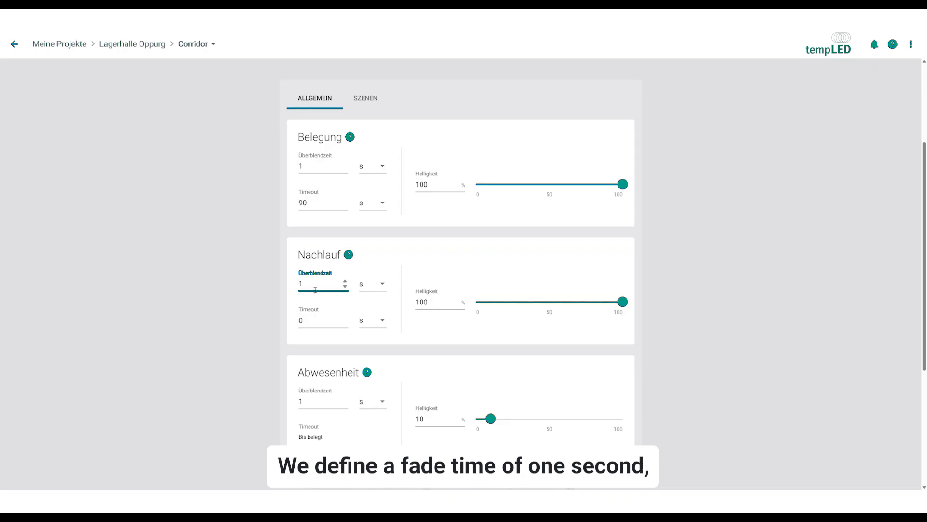
pyautogui.doubleClick(302, 325)
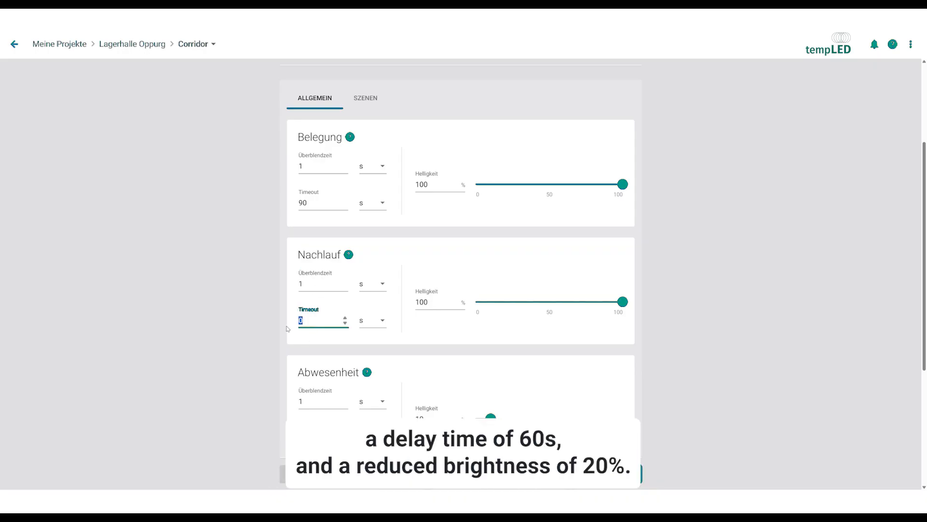
pyautogui.write('60')
pyautogui.moveTo(626, 303); pyautogui.dragTo(506, 310)
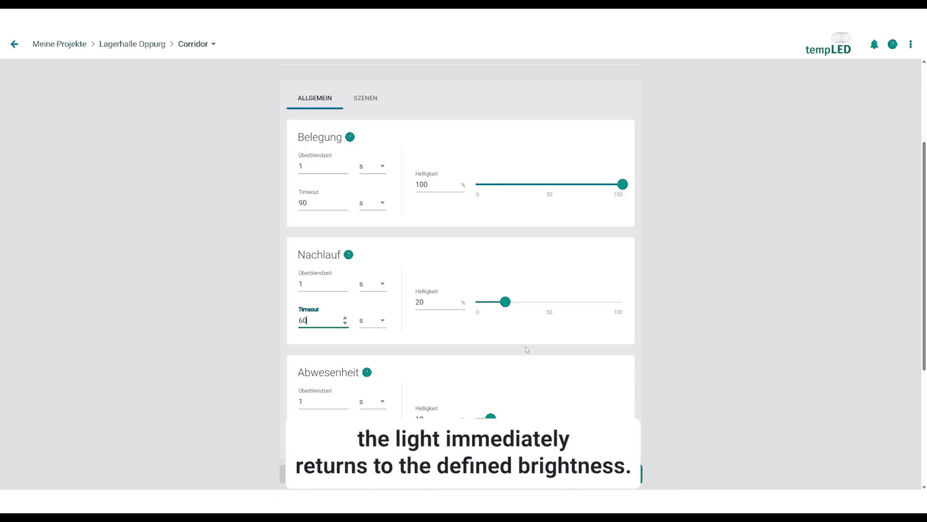
# - Set the Abwesenheit brightness to 0 % and the Einschaltverhalten to Definierte Helligkeit at 20 %
pyautogui.scroll(-2, 527, 348)
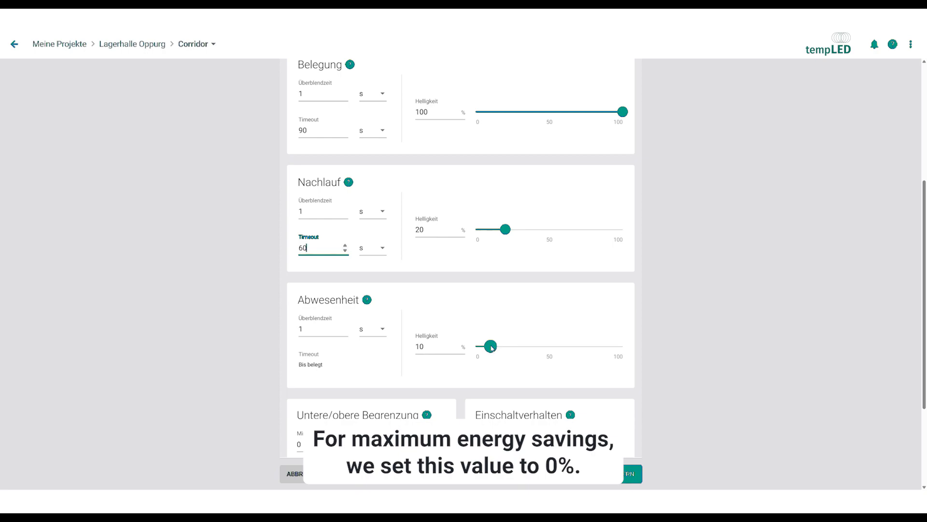
pyautogui.moveTo(492, 347); pyautogui.dragTo(476, 346)
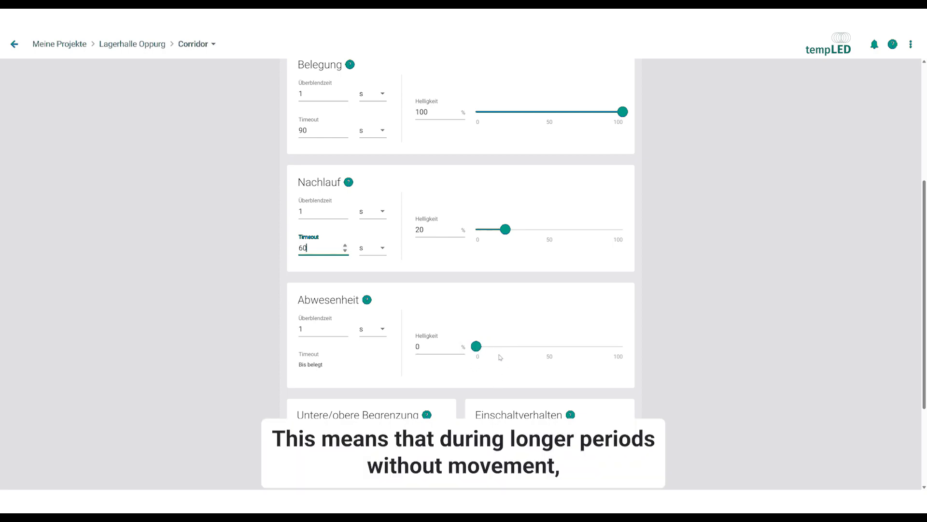
pyautogui.scroll(-3, 500, 357)
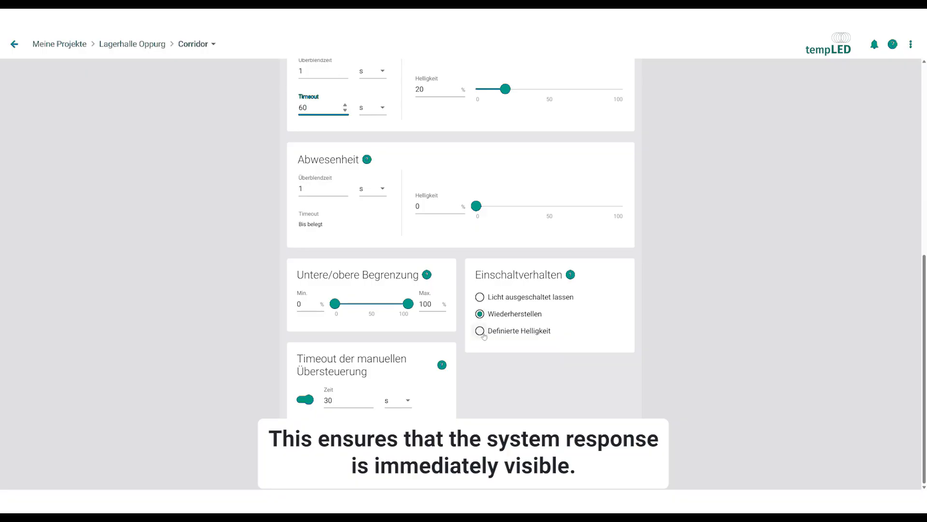
pyautogui.click(480, 331)
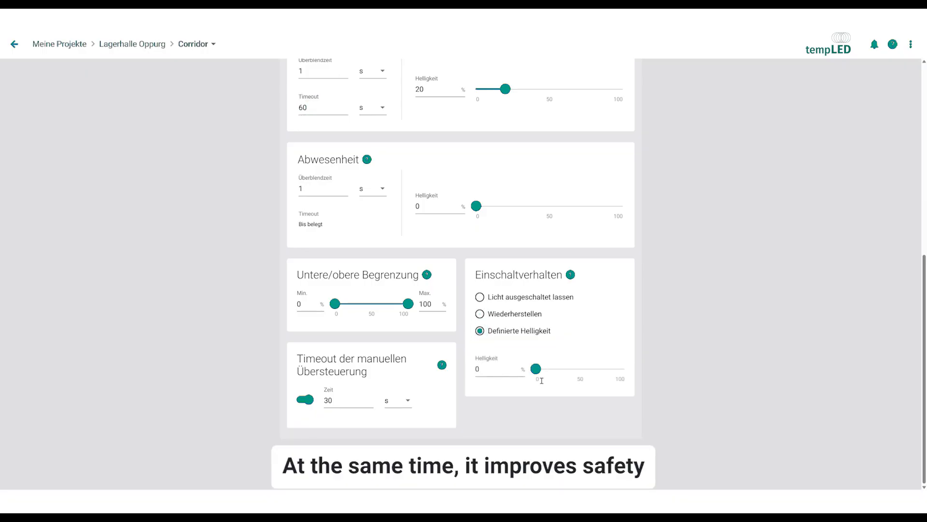
pyautogui.moveTo(535, 374); pyautogui.dragTo(554, 374)
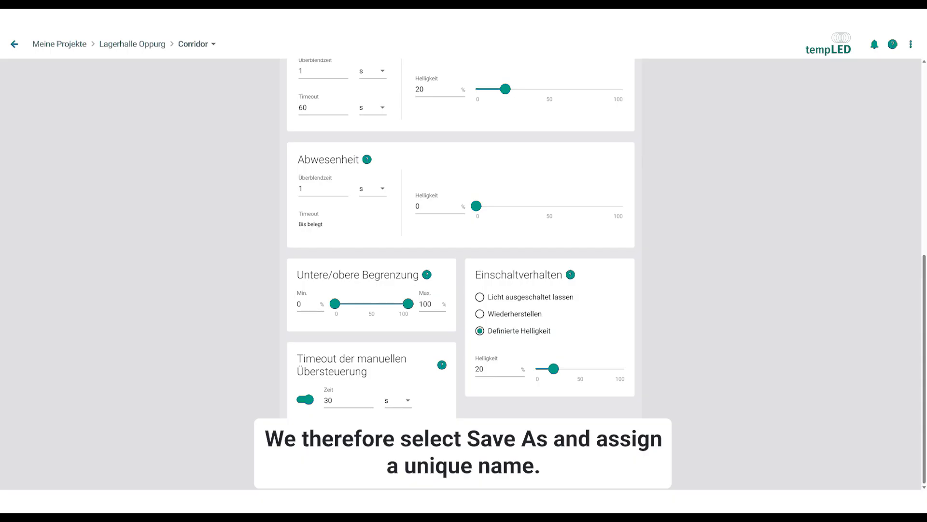
# - Save the settings as a new profile named Logistikprofil Hochregal and open the details of the Regalgang 2 zone
pyautogui.click(476, 461)
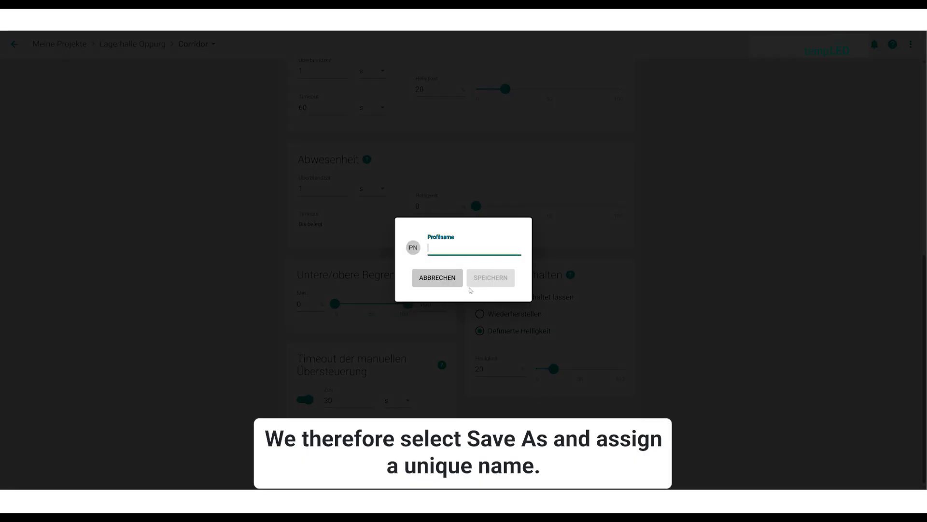
pyautogui.write('Log')
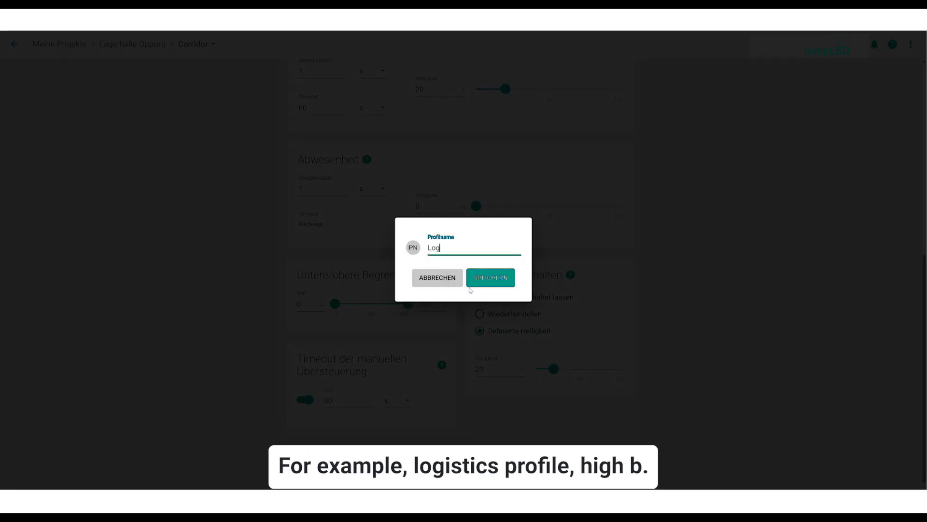
pyautogui.write('istik')
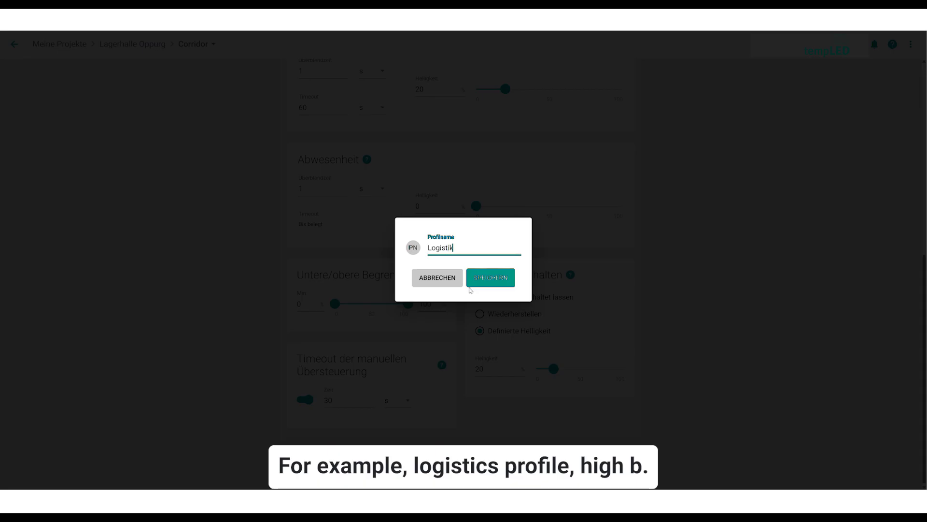
pyautogui.write('profil')
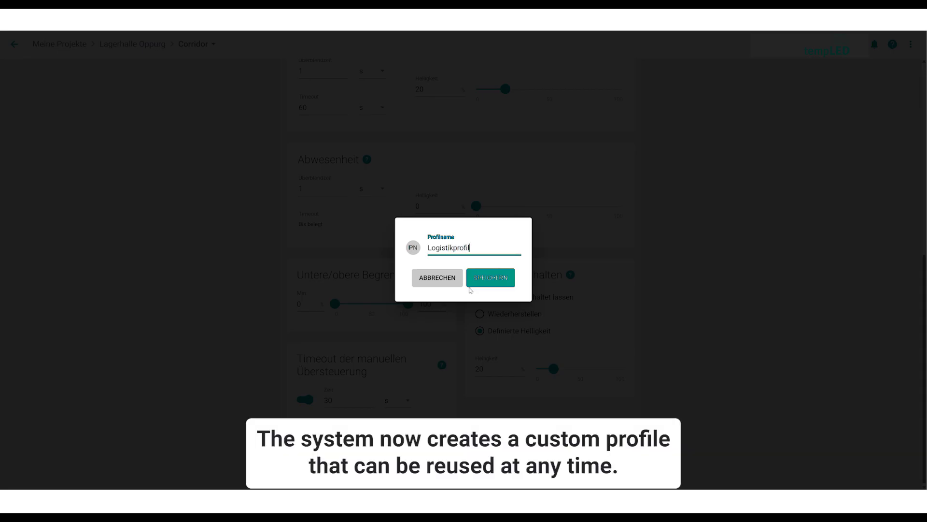
pyautogui.write(' Hochregal')
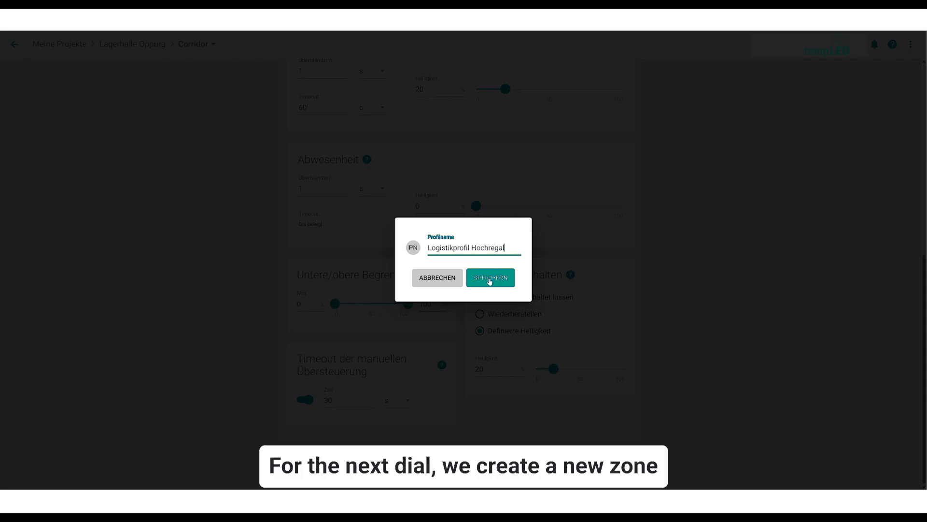
pyautogui.click(489, 281)
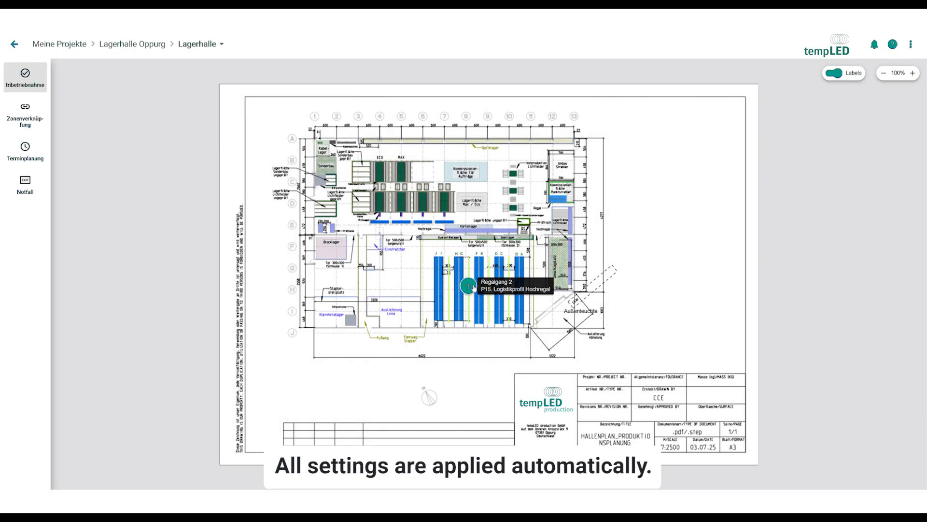
pyautogui.click(474, 288)
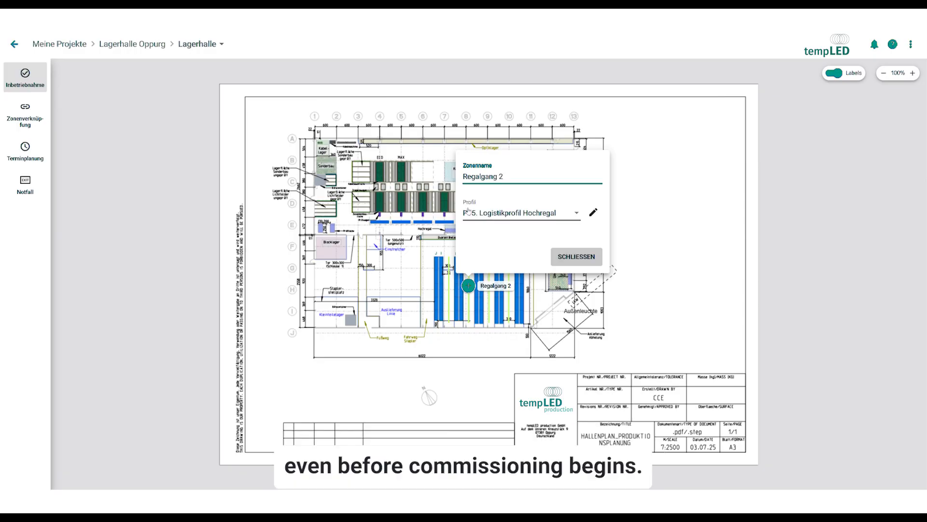
# - Look through the profiles available for the Regalgang 2 zone, keep Logistikprofil Hochregal assigned and close the zone details
pyautogui.click(579, 212)
pyautogui.scroll(-4, 508, 193)
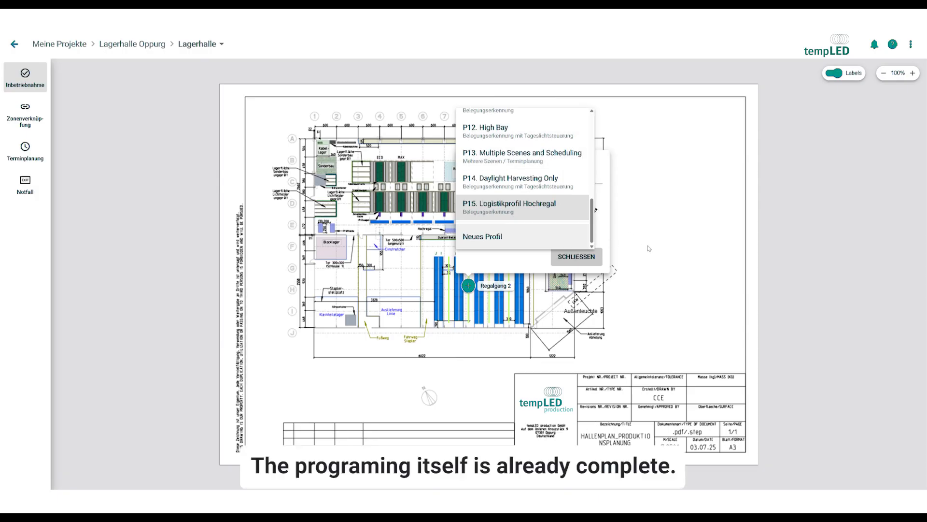
pyautogui.click(648, 272)
pyautogui.click(576, 257)
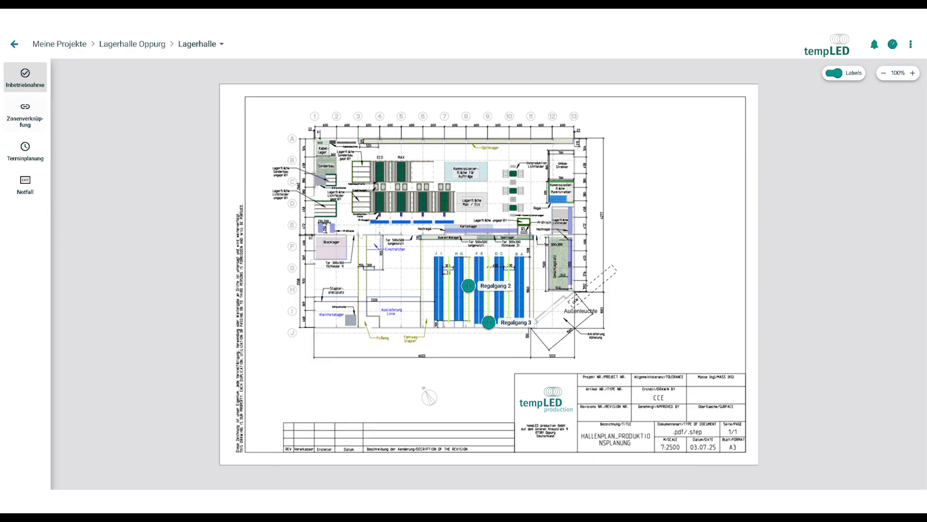
# - Start a Mitarbeiter invitation for the Lagerhalle Oppurg project and choose the Manager role
pyautogui.click(153, 46)
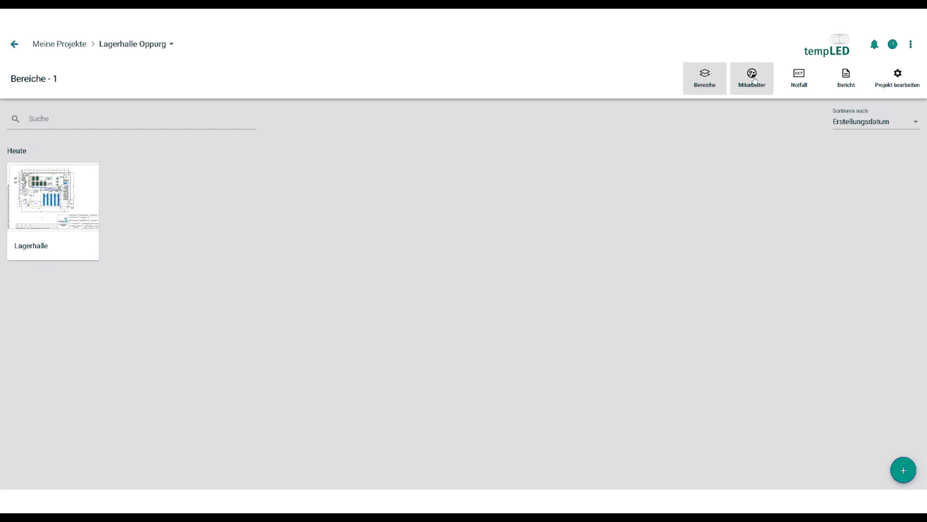
pyautogui.click(753, 79)
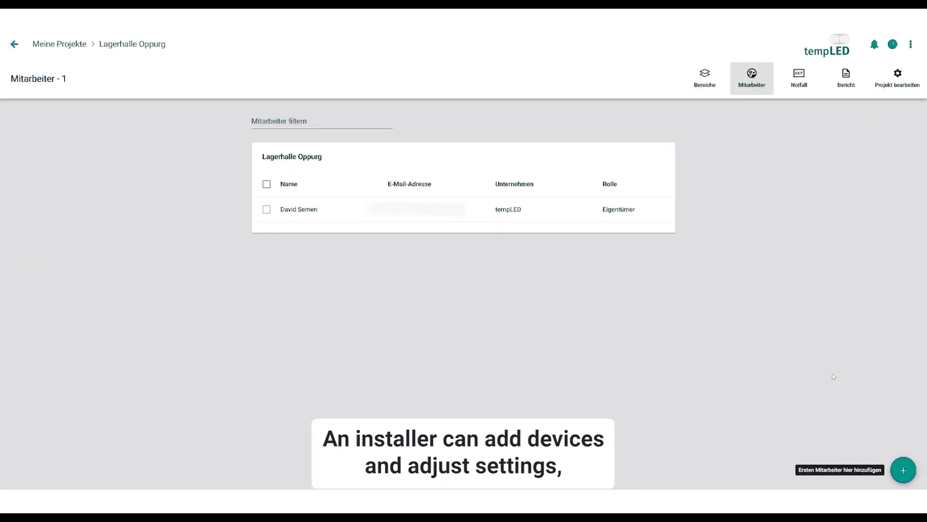
pyautogui.click(904, 471)
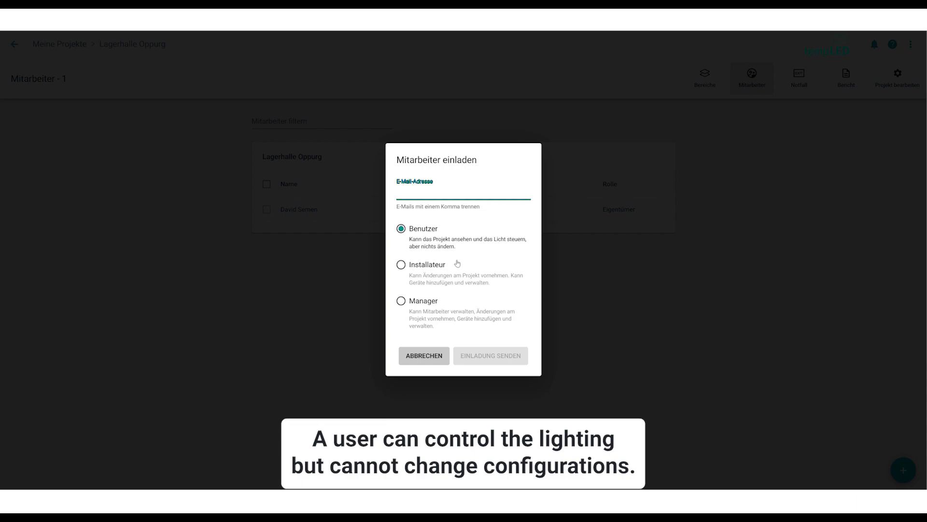
pyautogui.click(402, 265)
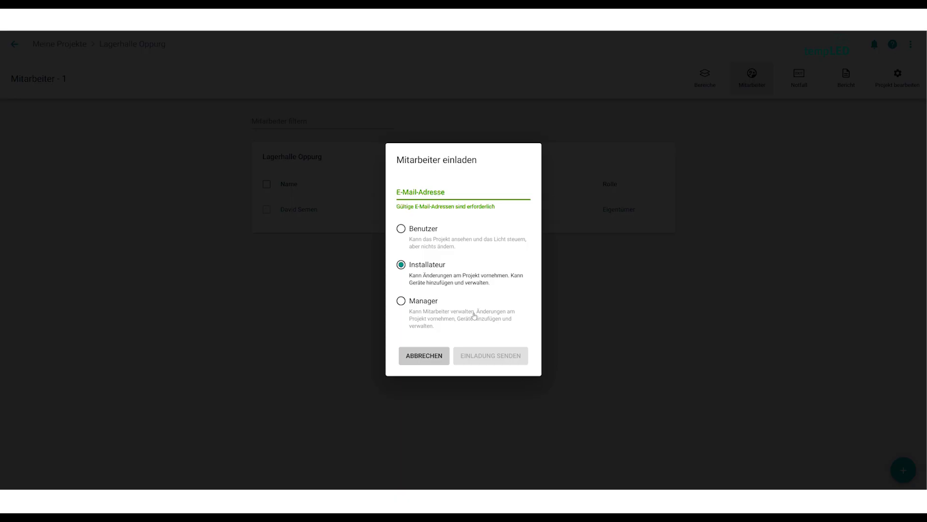
pyautogui.click(395, 230)
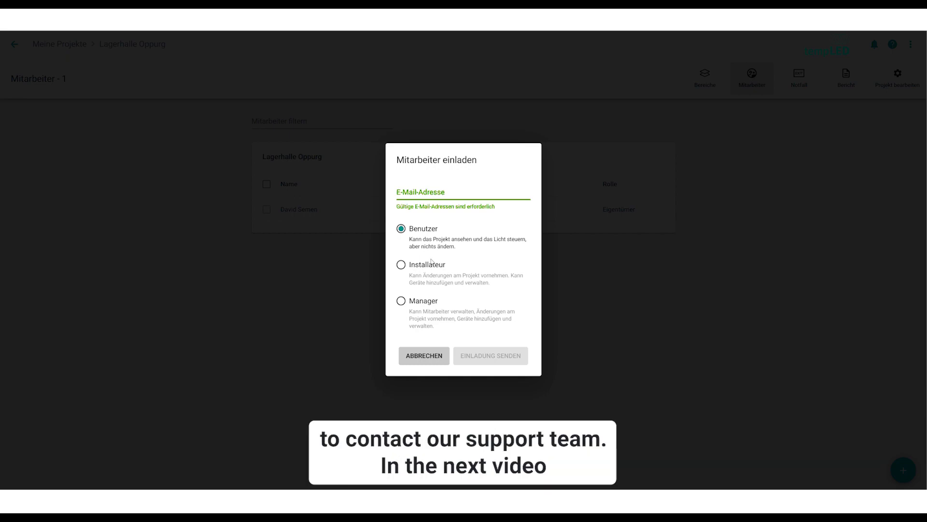
pyautogui.click(423, 301)
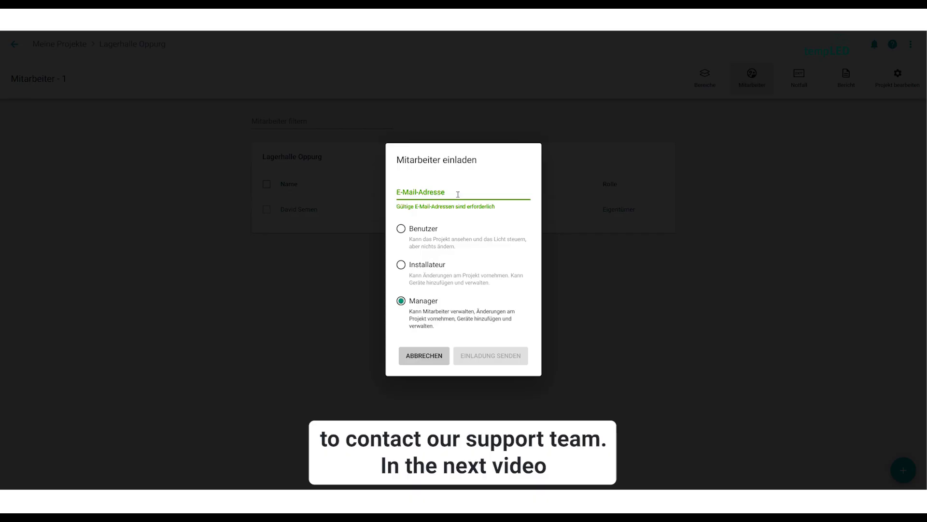